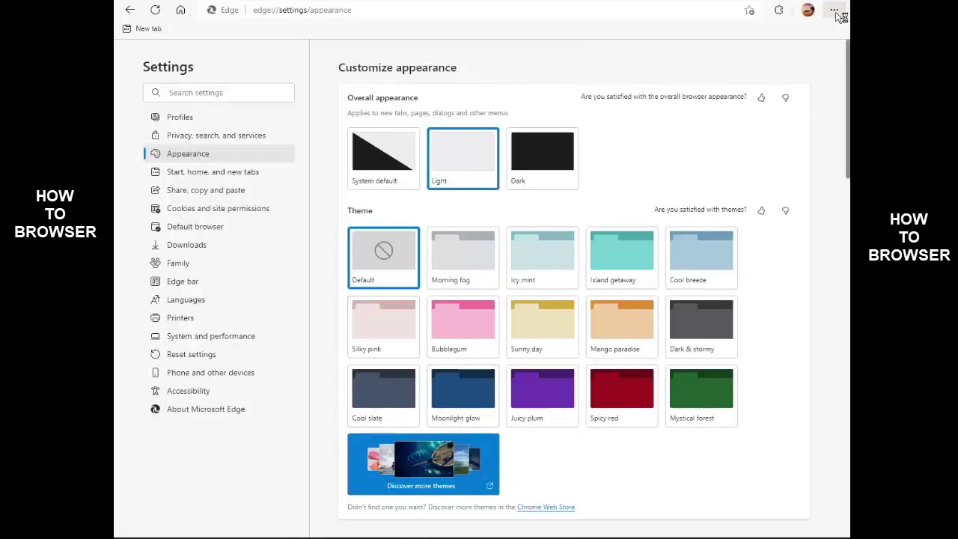
# - In Privacy, search, and services, switch Tracking prevention off and back on, leaving Balanced selected
pyautogui.click(833, 10)
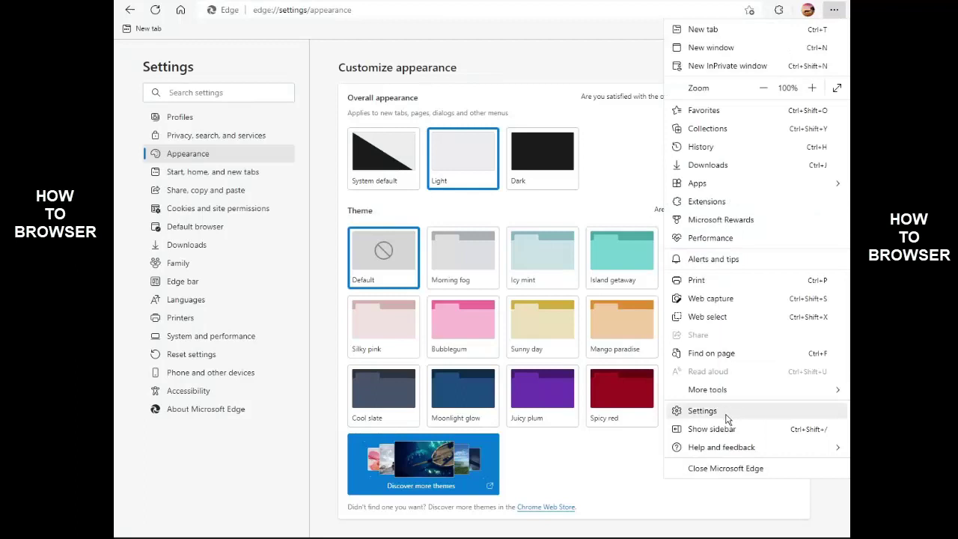
pyautogui.click(236, 449)
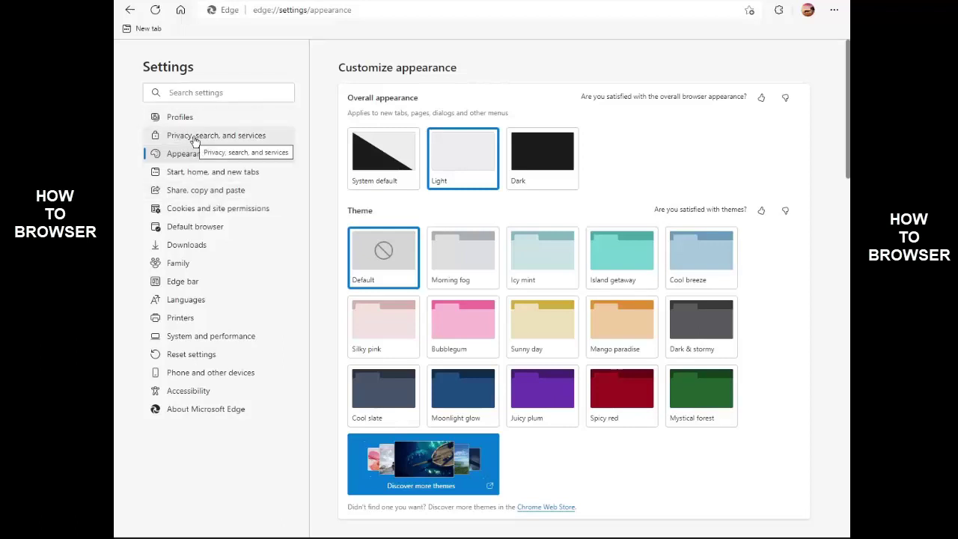
pyautogui.click(193, 140)
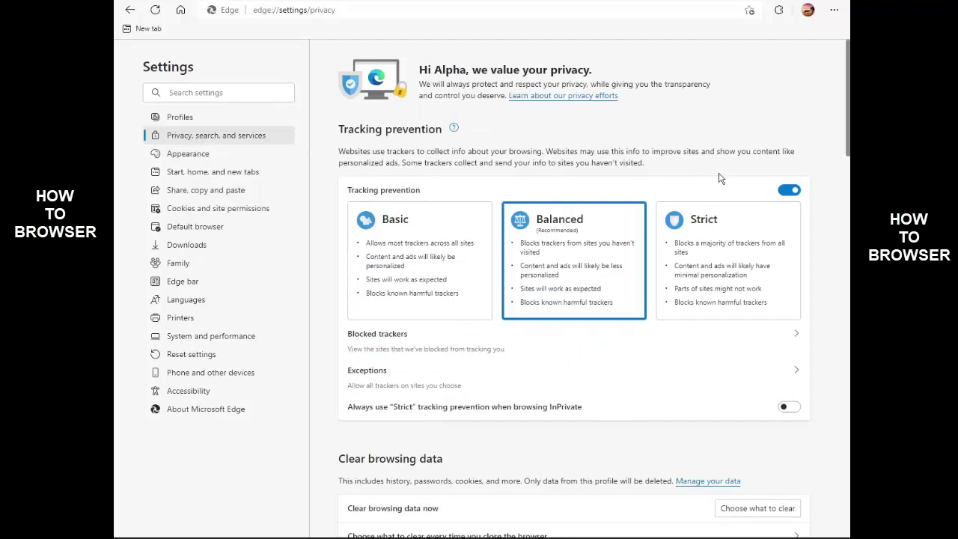
pyautogui.click(779, 192)
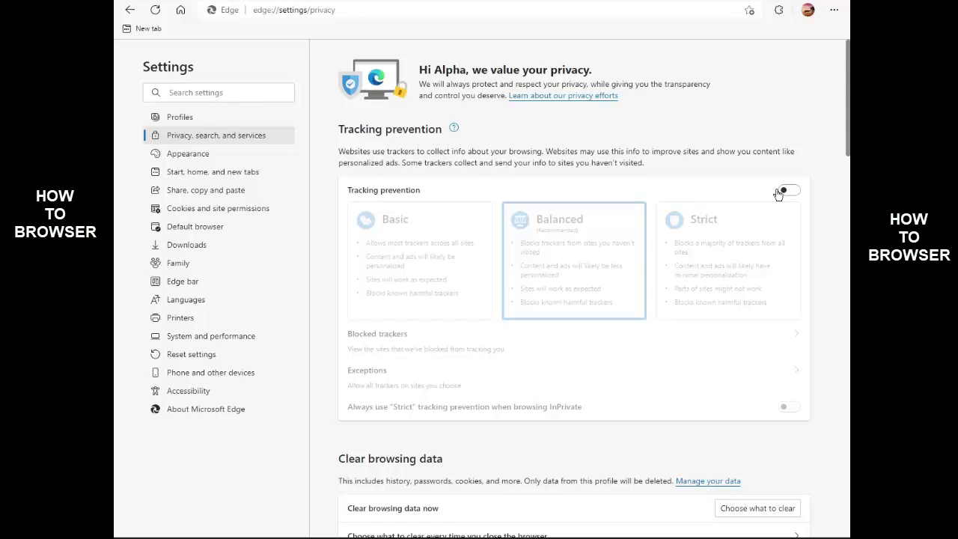
pyautogui.click(783, 191)
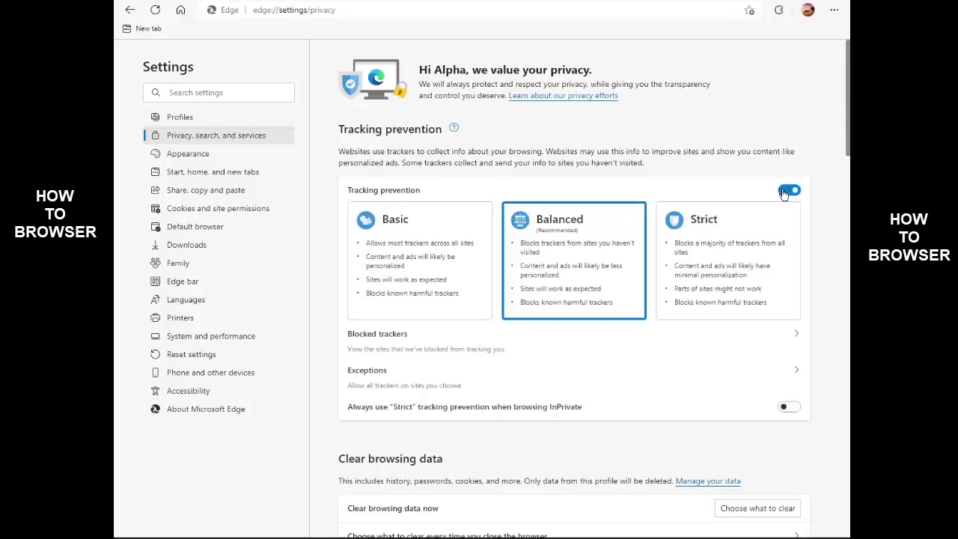
pyautogui.click(783, 192)
pyautogui.click(783, 192)
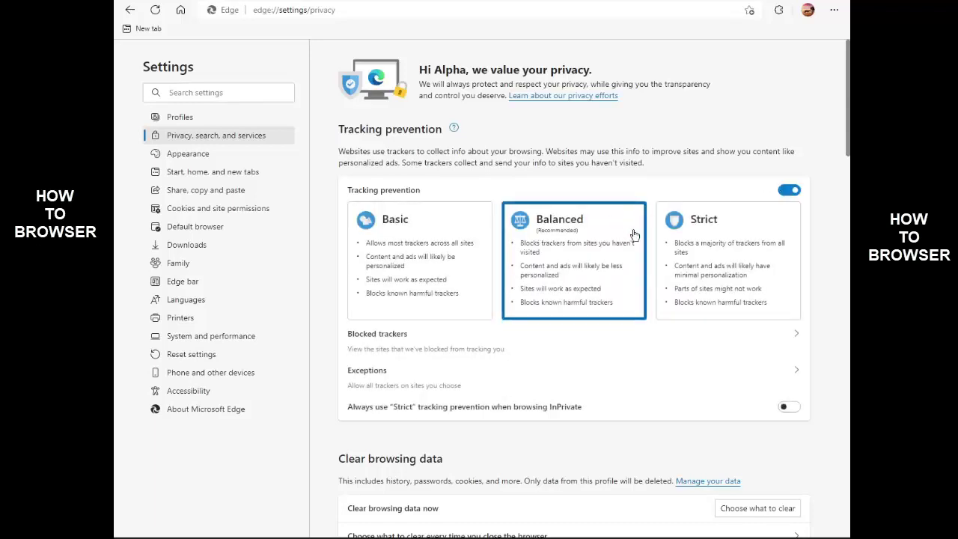
pyautogui.click(672, 239)
pyautogui.click(561, 236)
pyautogui.click(481, 244)
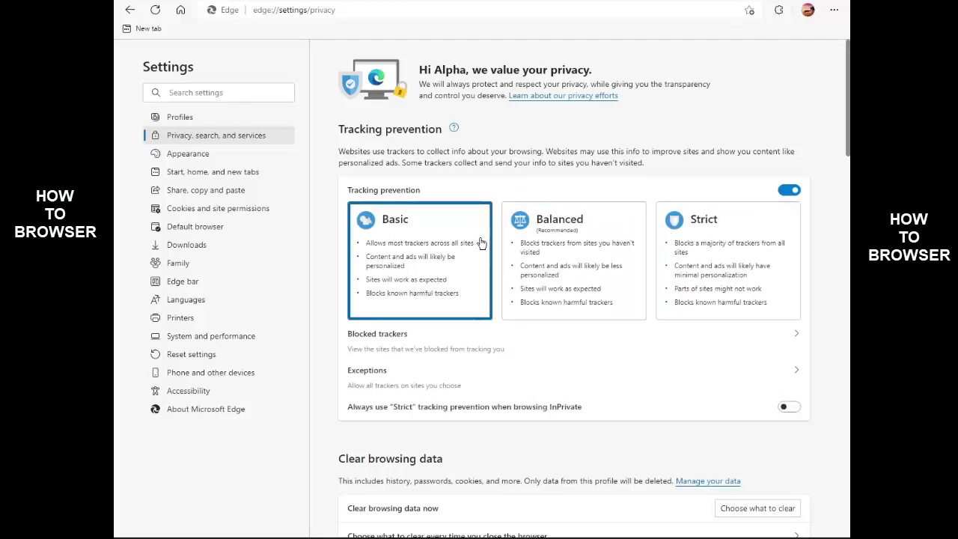
pyautogui.click(528, 240)
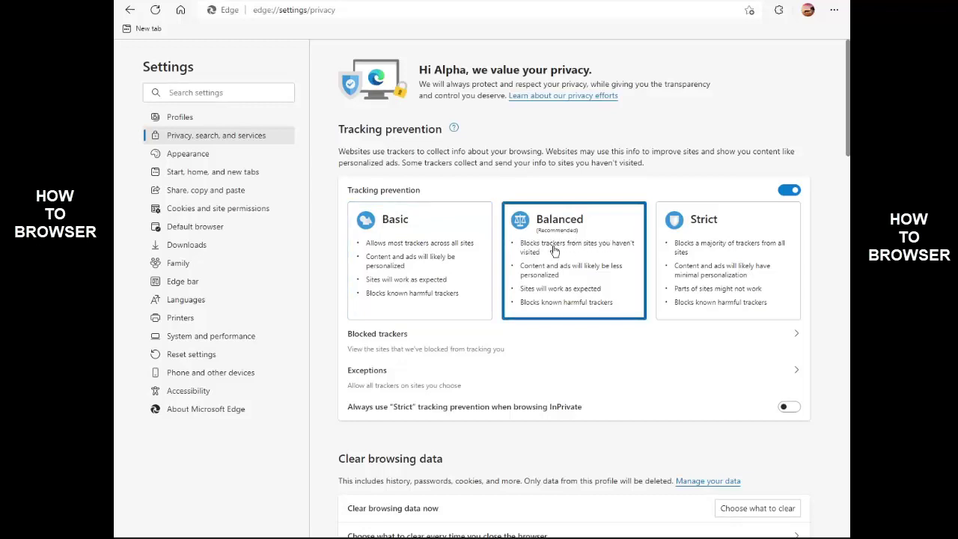
pyautogui.click(718, 255)
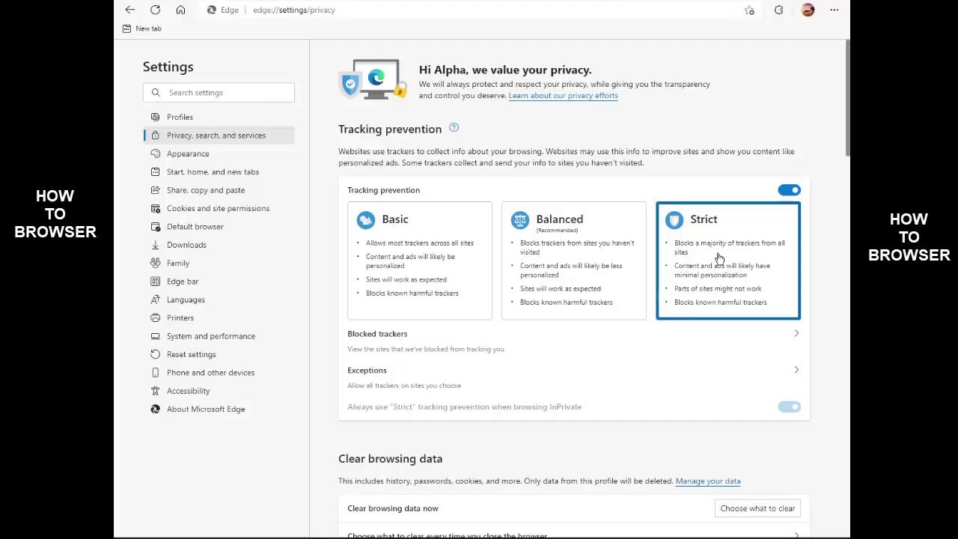
pyautogui.click(534, 244)
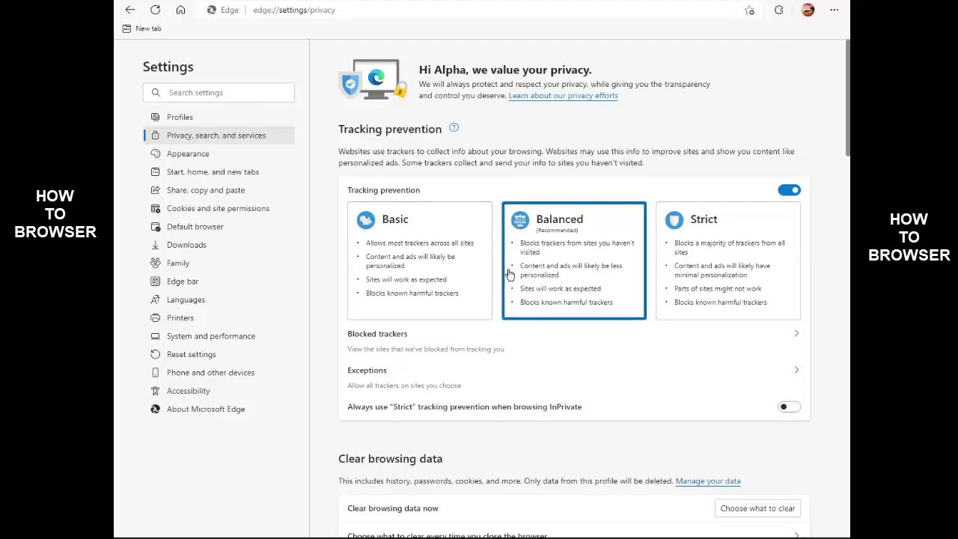
pyautogui.scroll(-1, 508, 274)
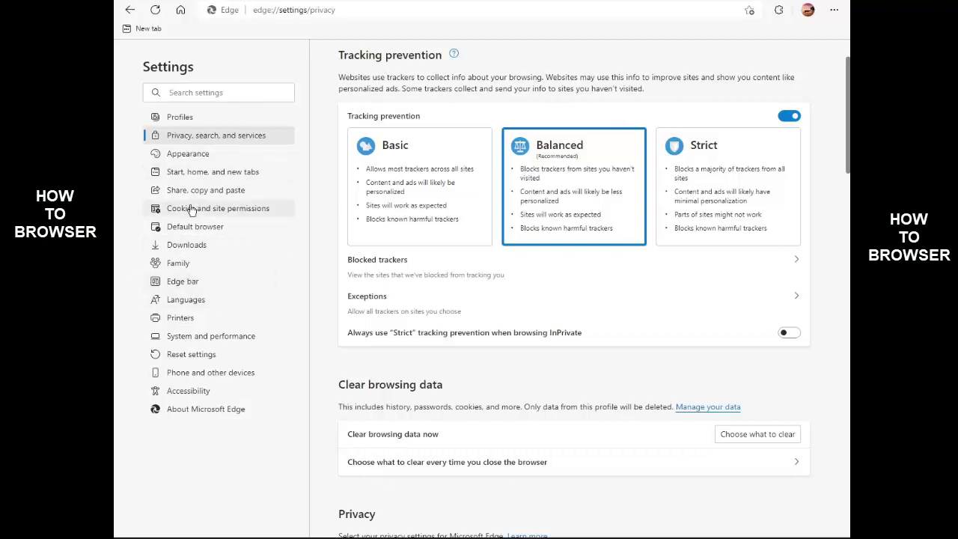
# - Go from the Extensions menu to the edge://extensions page, then head to the Chrome Web Store
pyautogui.click(834, 10)
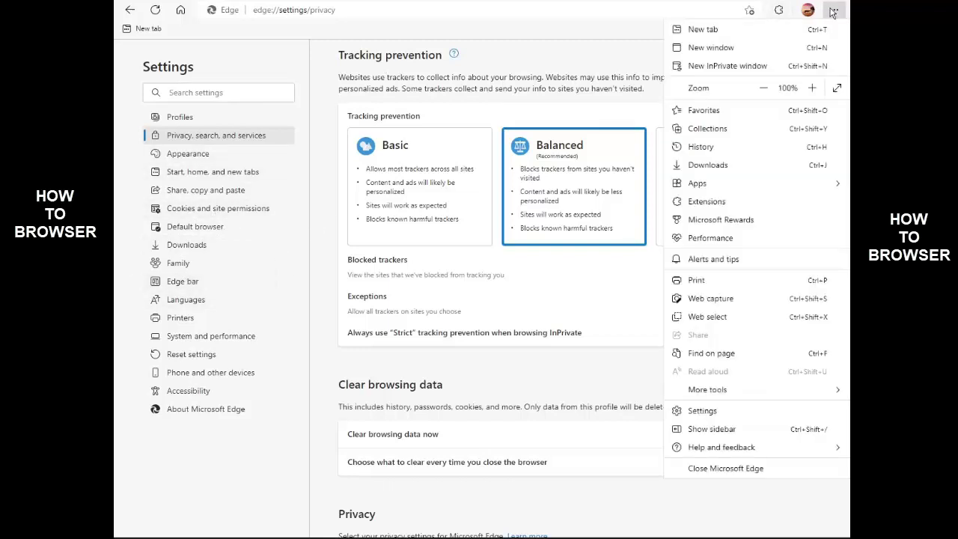
pyautogui.click(704, 204)
pyautogui.click(643, 110)
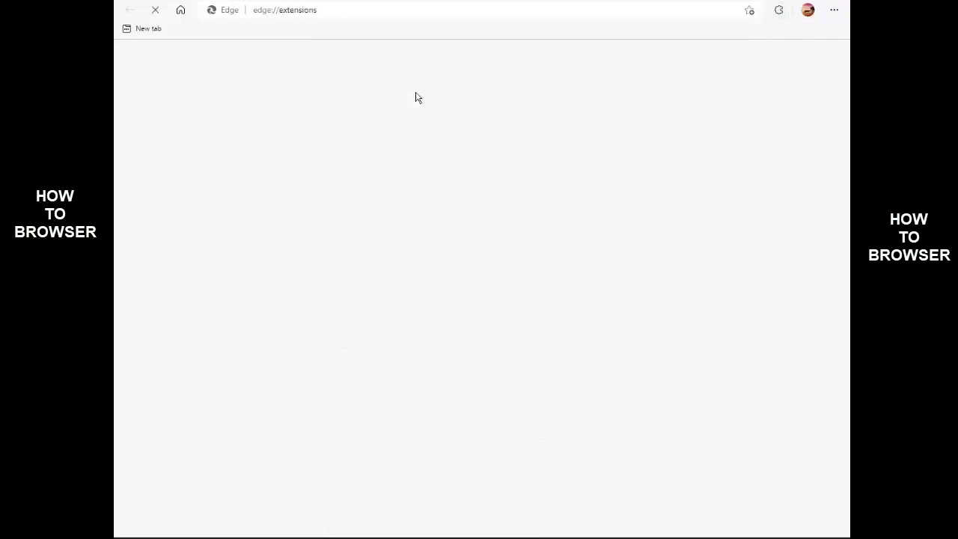
pyautogui.click(311, 11)
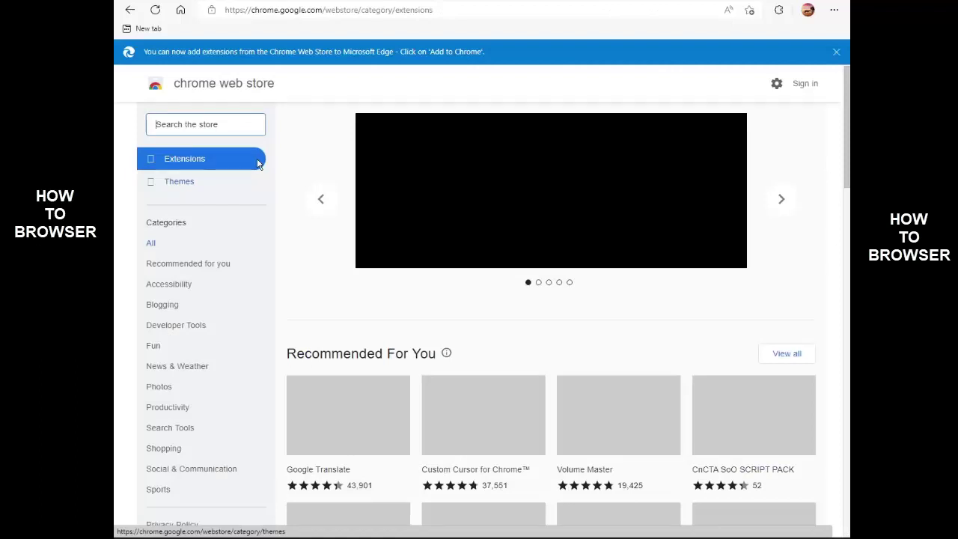
# - Search the store for 'privacy badger' and open the Privacy Badger extension page
pyautogui.click(227, 125)
pyautogui.write('privacy badge')
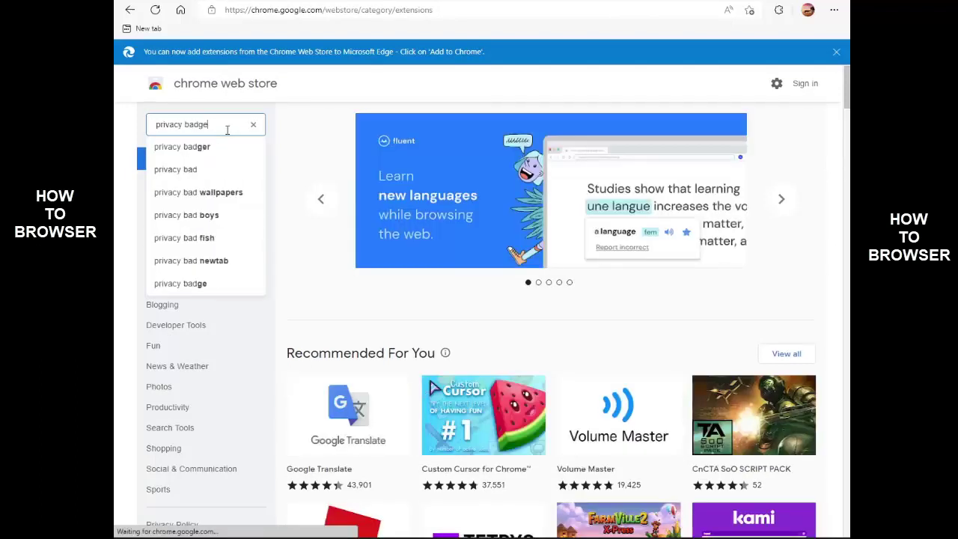
pyautogui.write('r')
pyautogui.press('Return')
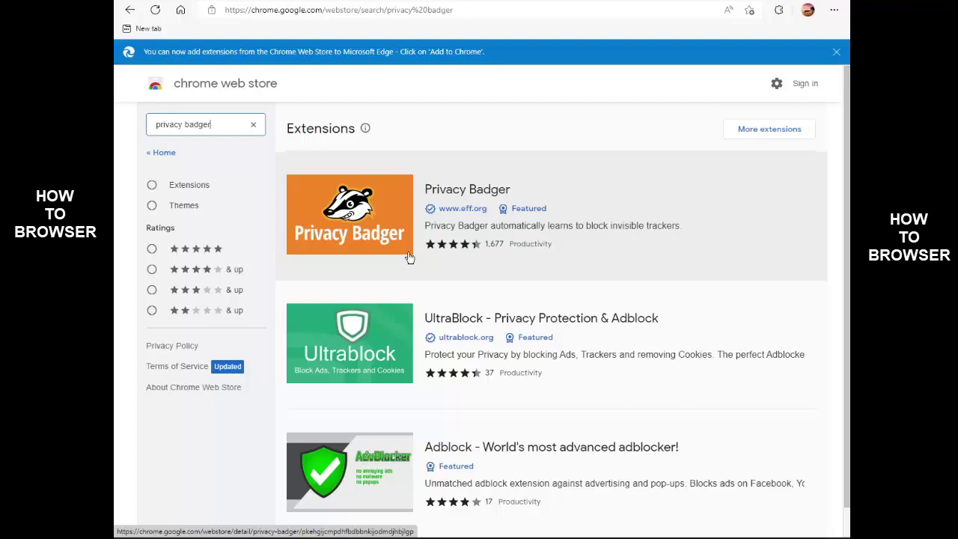
pyautogui.scroll(-1, 410, 257)
pyautogui.click(376, 222)
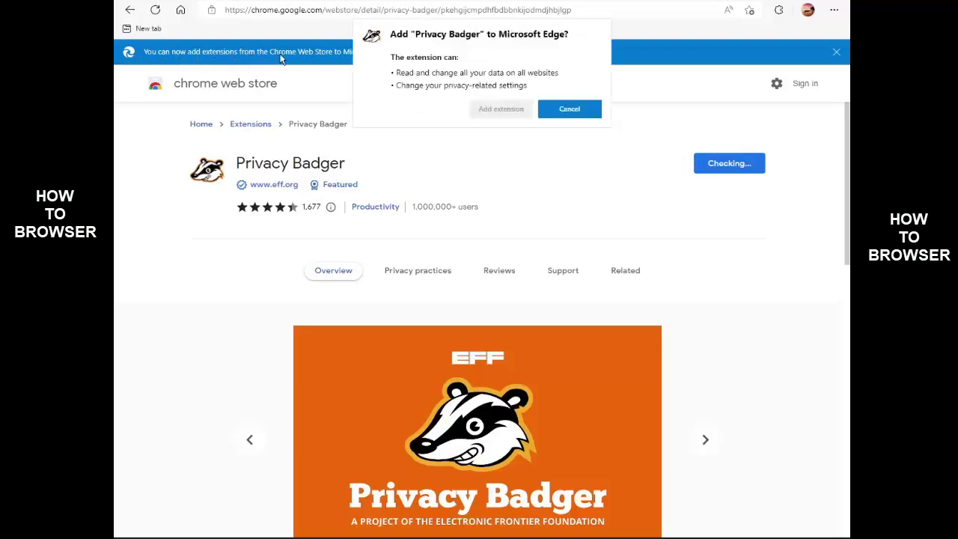
# - Cancel the first prompt, then request Privacy Badger again and confirm with Add extension
pyautogui.click(526, 109)
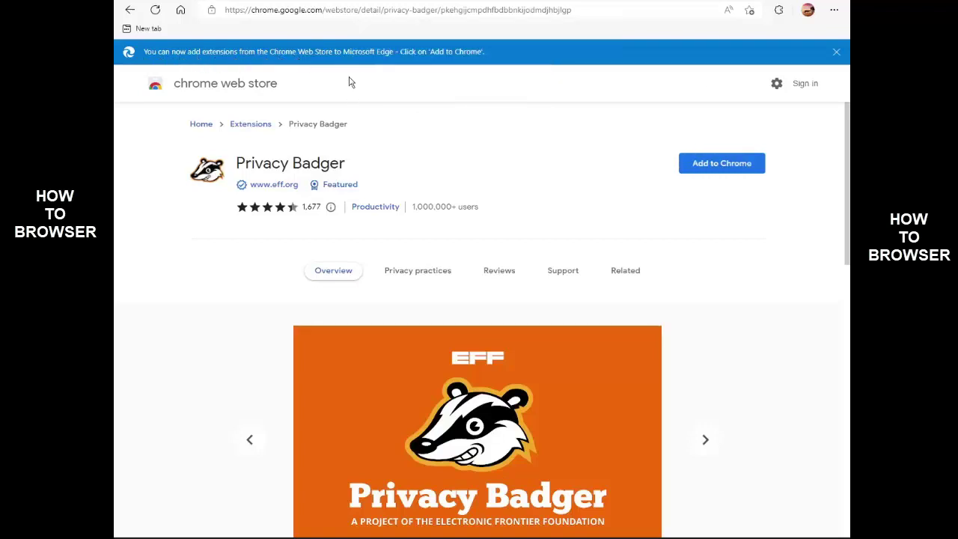
pyautogui.click(686, 161)
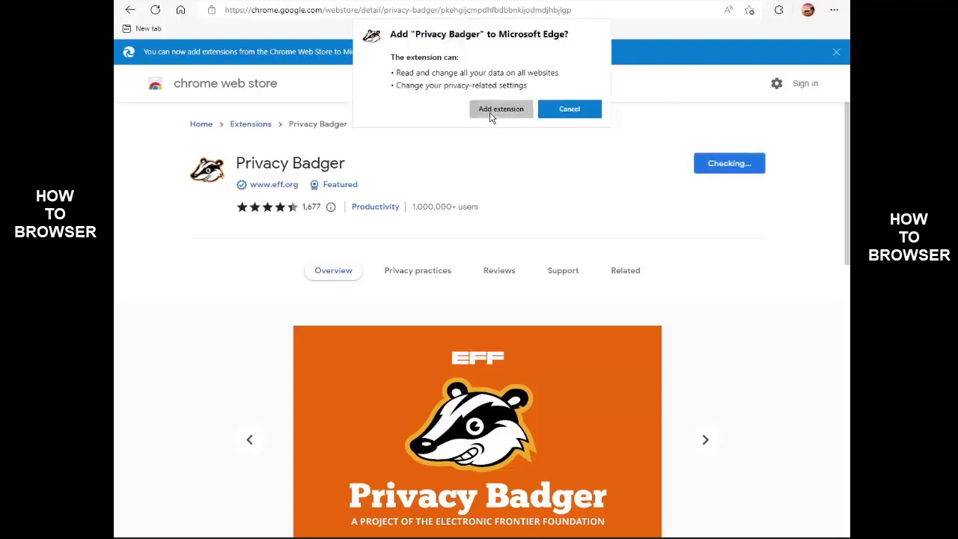
pyautogui.click(496, 111)
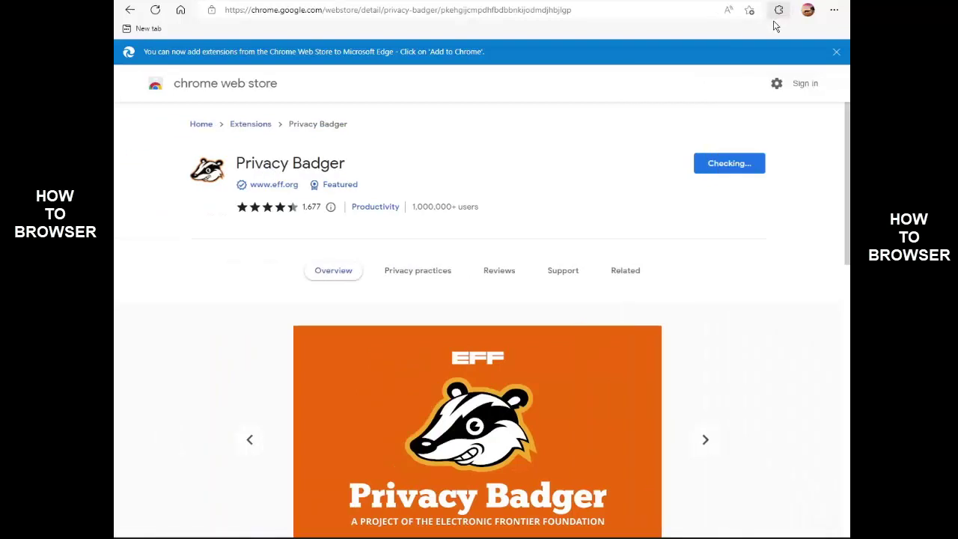
pyautogui.click(779, 11)
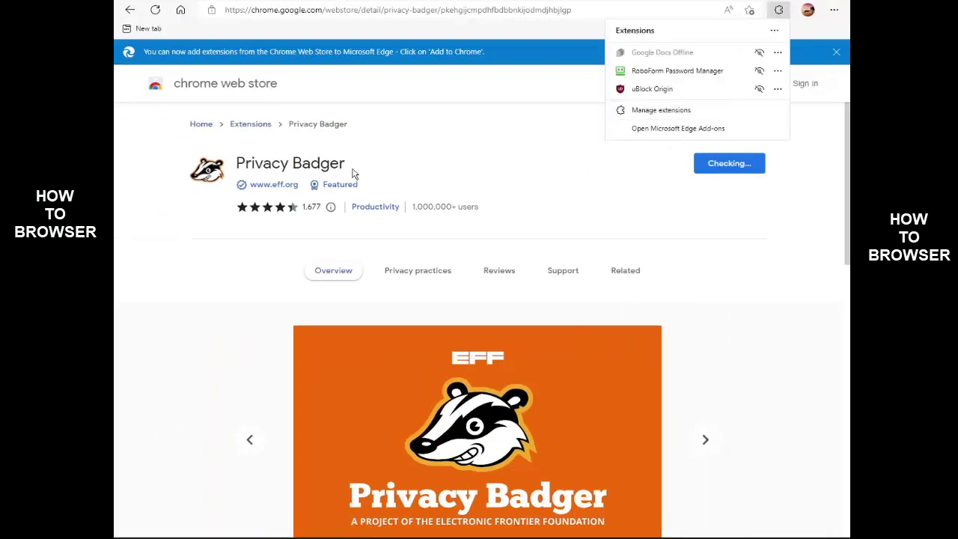
# - Check the extensions management page and pin Privacy Badger and two other extensions to the toolbar
pyautogui.click(662, 111)
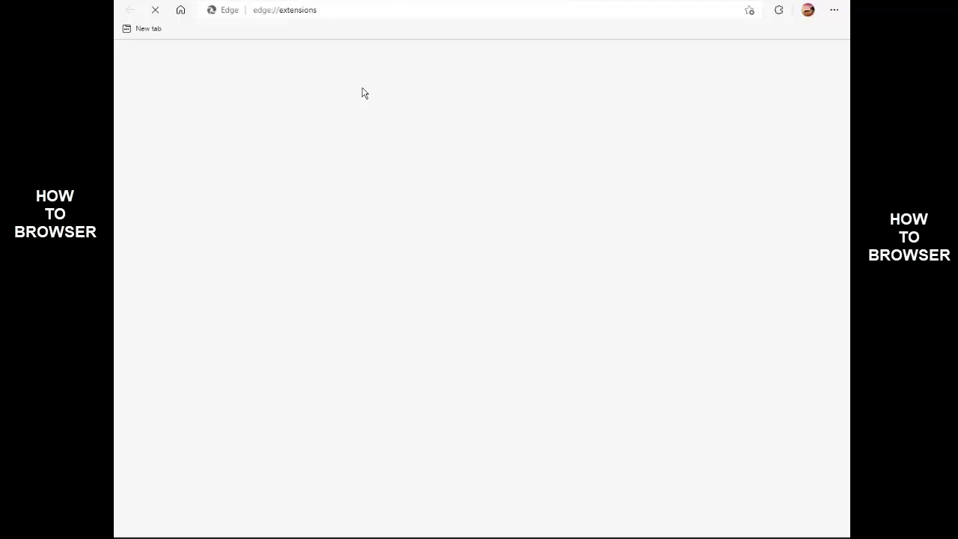
pyautogui.scroll(-2, 479, 176)
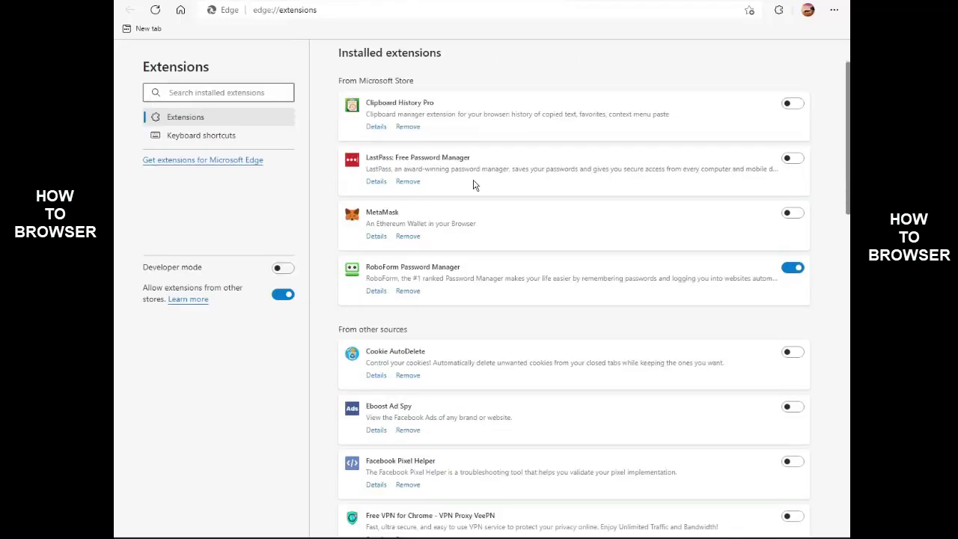
pyautogui.scroll(-3, 474, 184)
pyautogui.scroll(5, 470, 180)
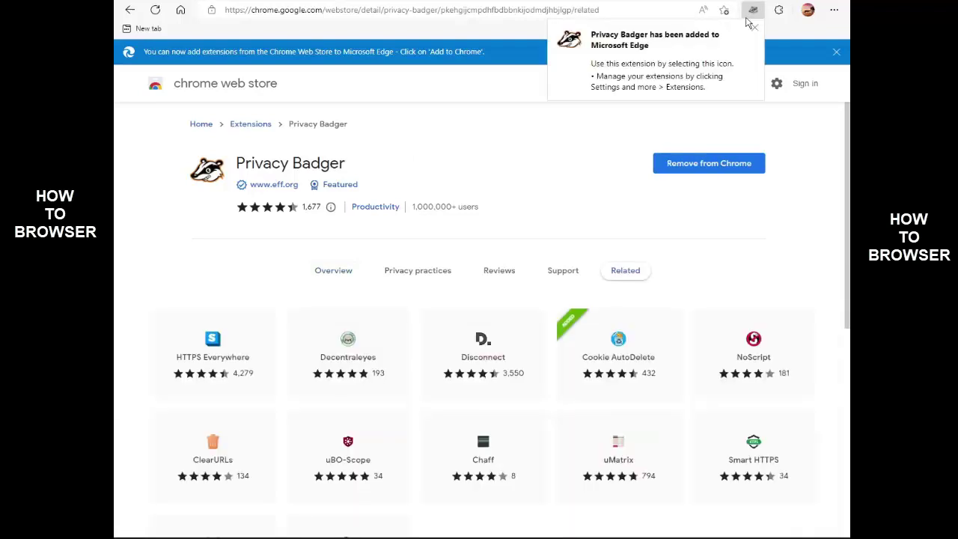
pyautogui.click(778, 10)
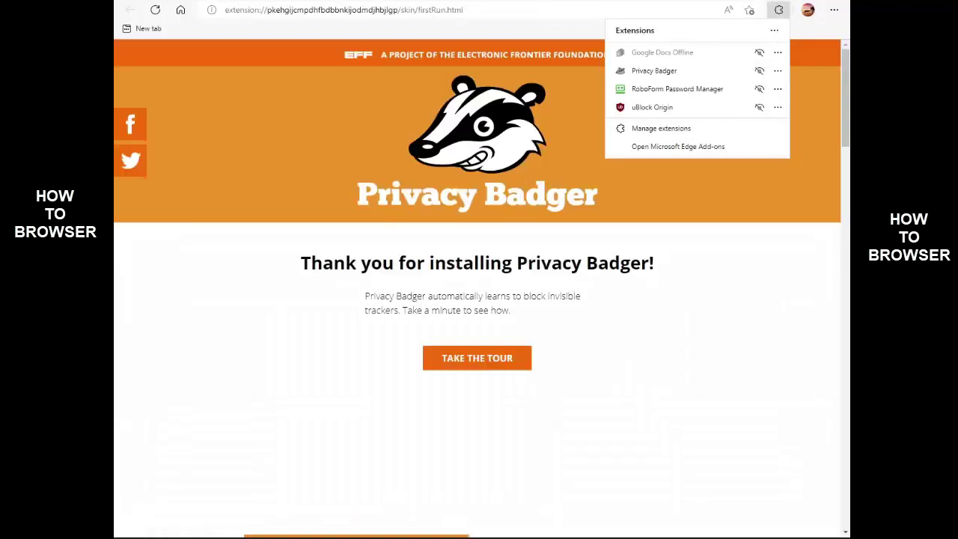
pyautogui.click(759, 88)
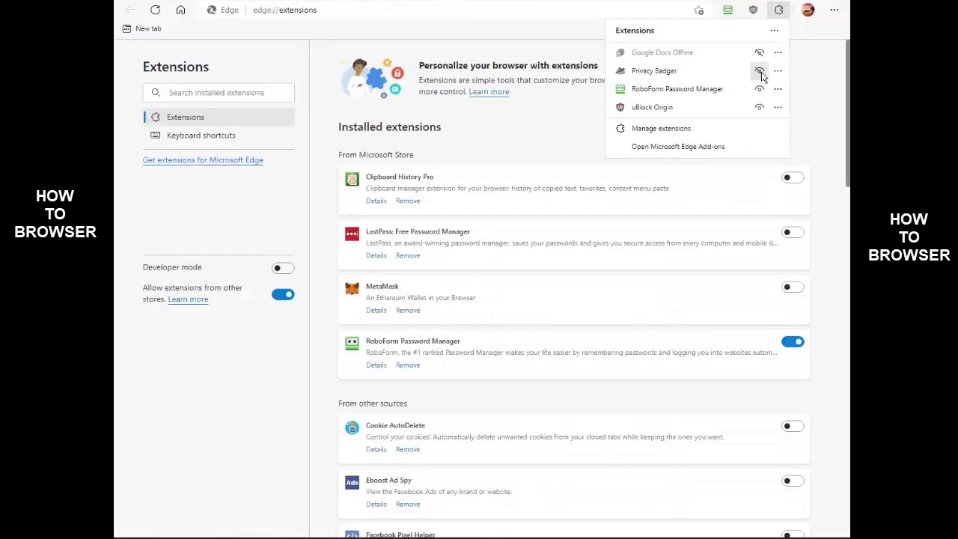
pyautogui.click(758, 70)
pyautogui.click(759, 52)
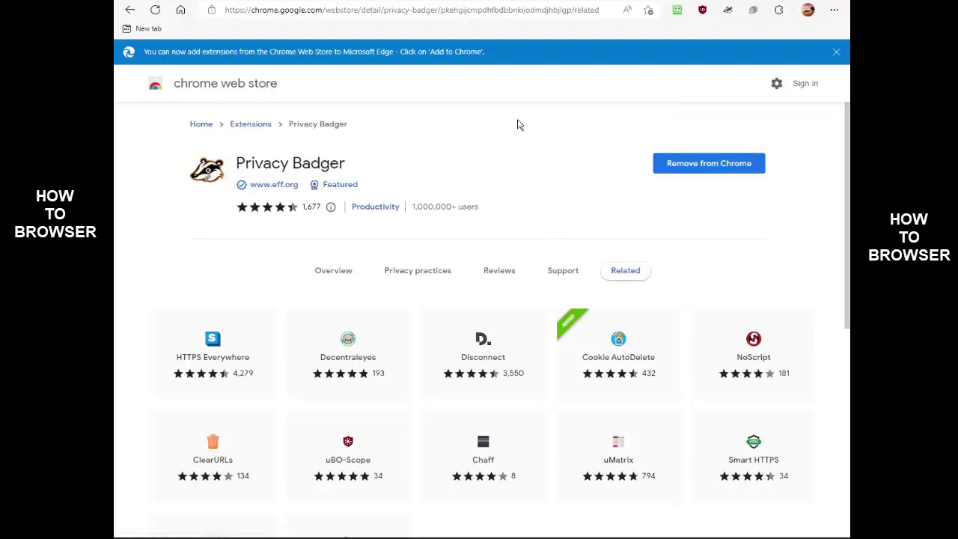
# - Open Privacy Badger's options and view Widget Replacement, Tracking Domains, Disabled Sites and General Settings
pyautogui.click(728, 11)
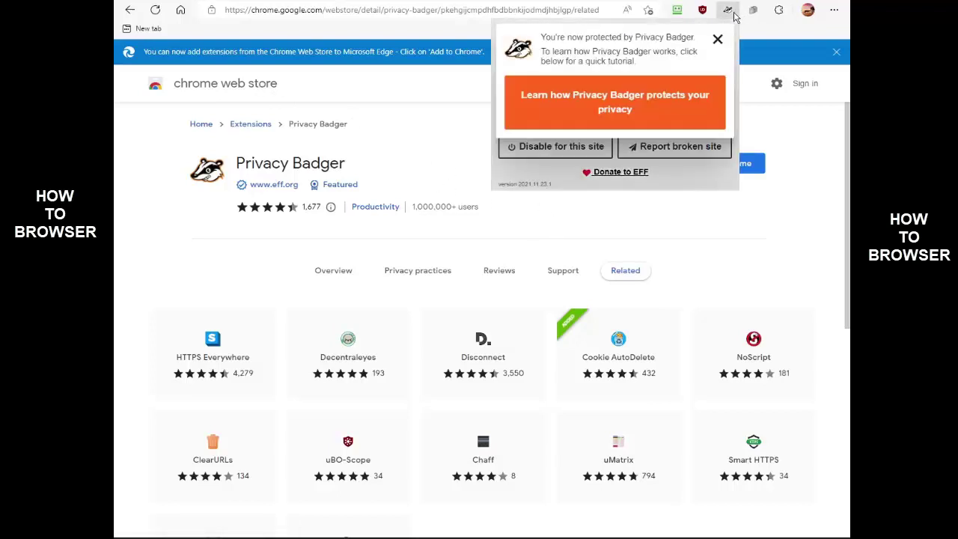
pyautogui.click(718, 39)
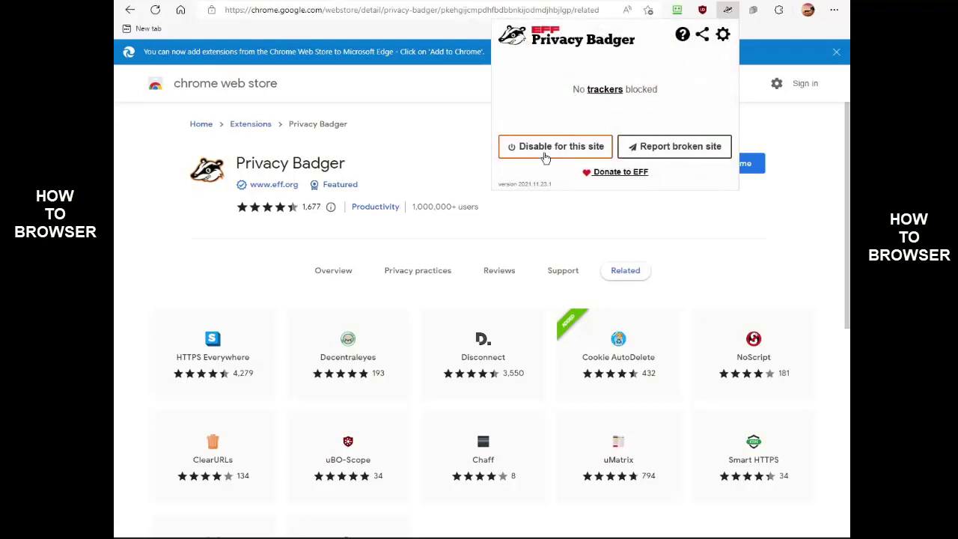
pyautogui.click(721, 37)
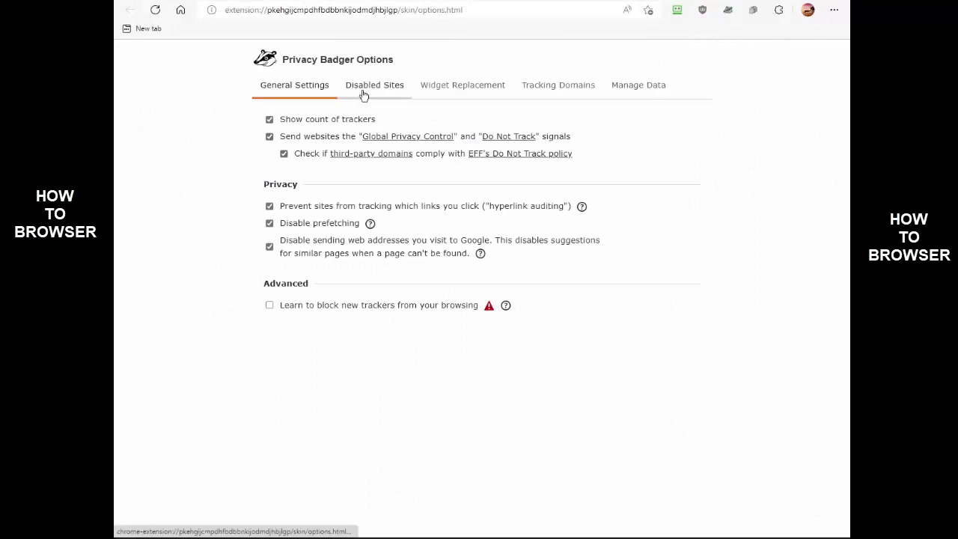
pyautogui.click(449, 90)
pyautogui.click(534, 95)
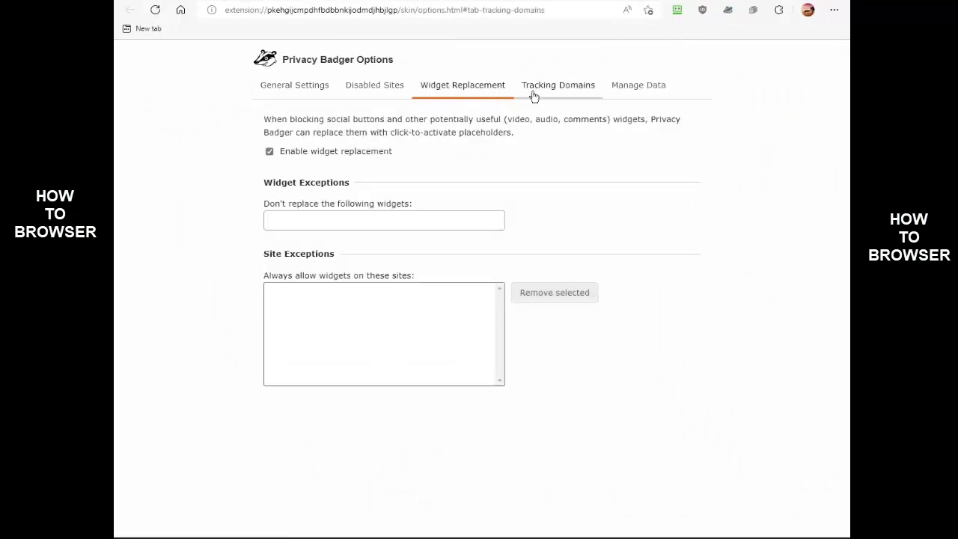
pyautogui.click(397, 94)
pyautogui.click(315, 86)
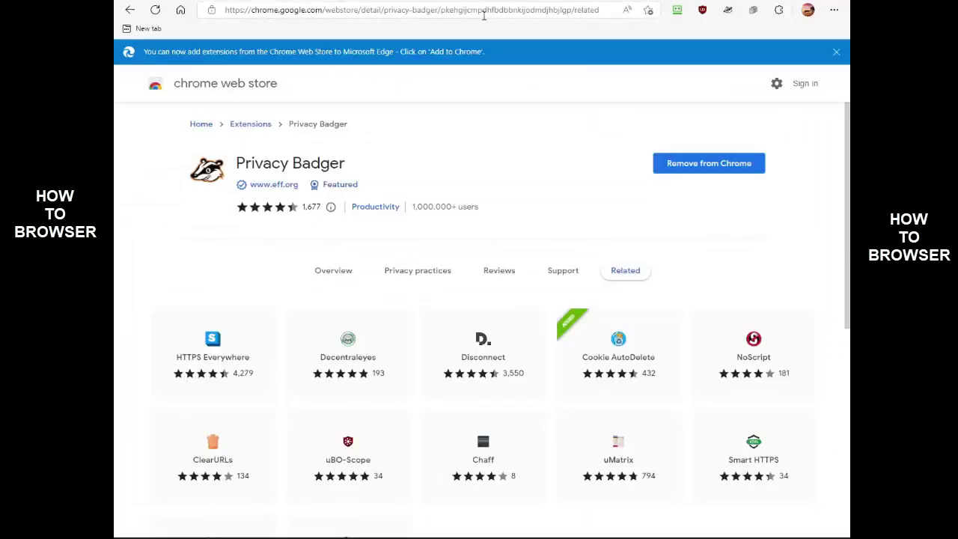
# - Reopen Privacy Badger's options and revisit the Disabled Sites and Widget Replacement tabs
pyautogui.click(725, 10)
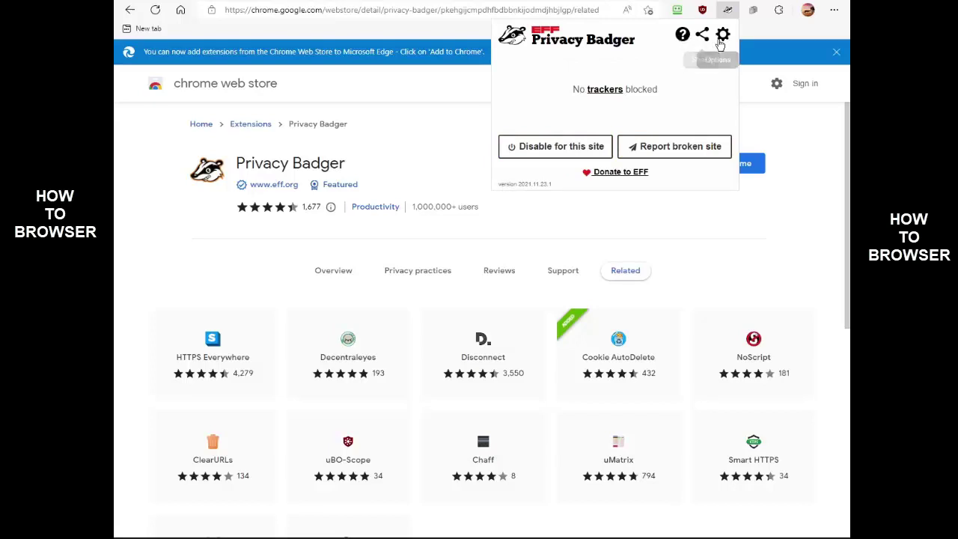
pyautogui.click(723, 34)
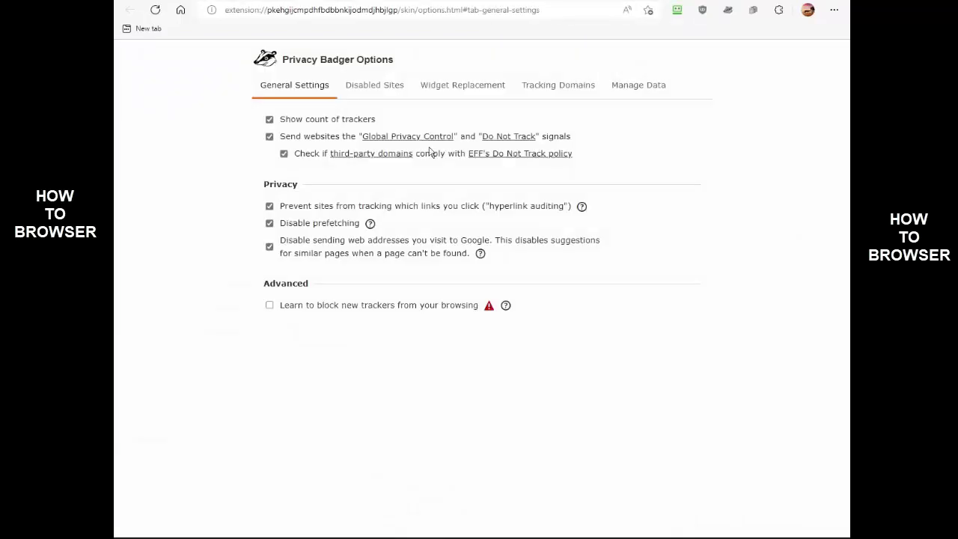
pyautogui.click(366, 92)
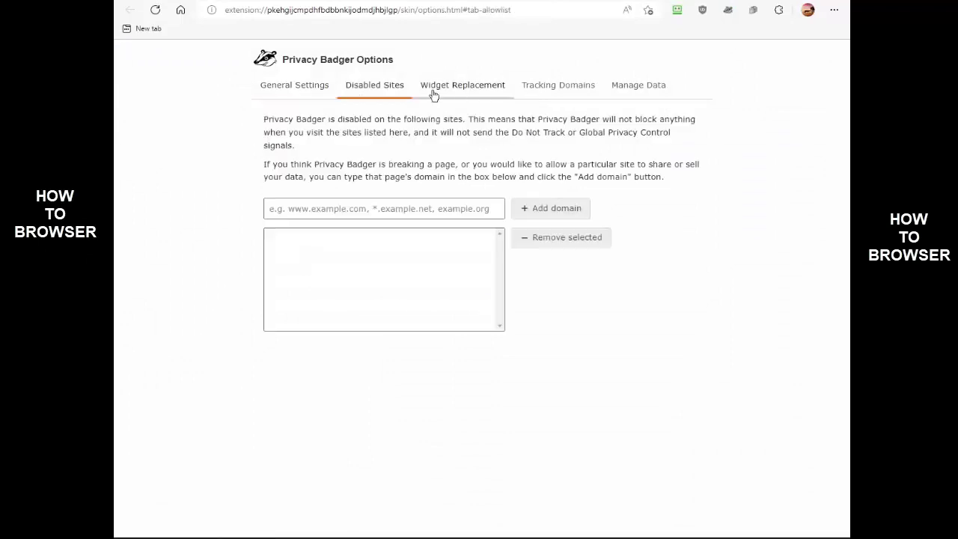
pyautogui.click(434, 92)
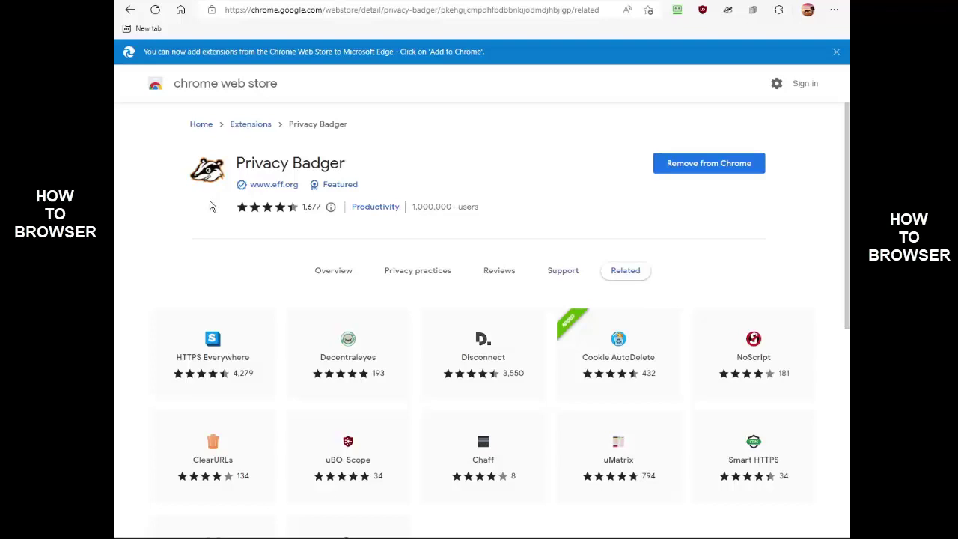
# - Search the Chrome Web Store for 'Click&Clean' and open its extension page
pyautogui.click(161, 86)
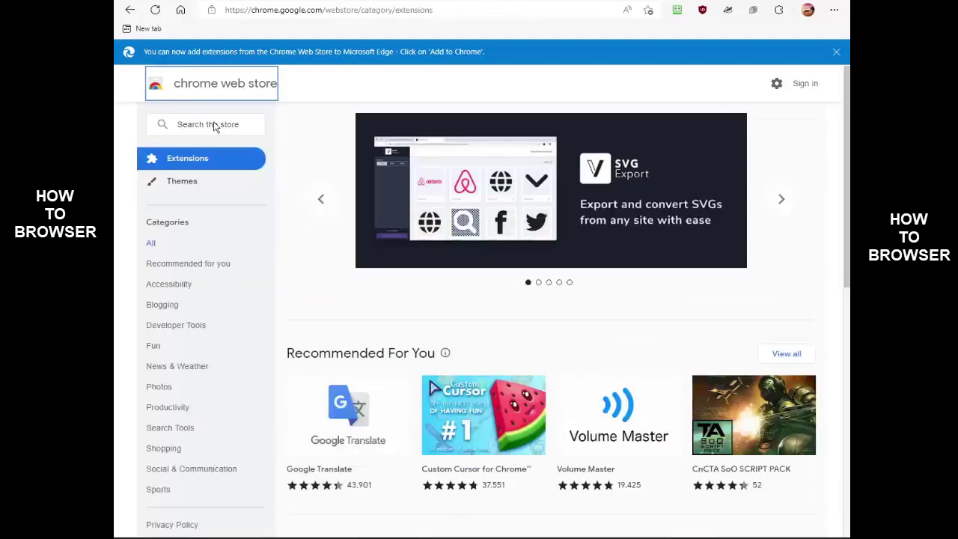
pyautogui.click(215, 124)
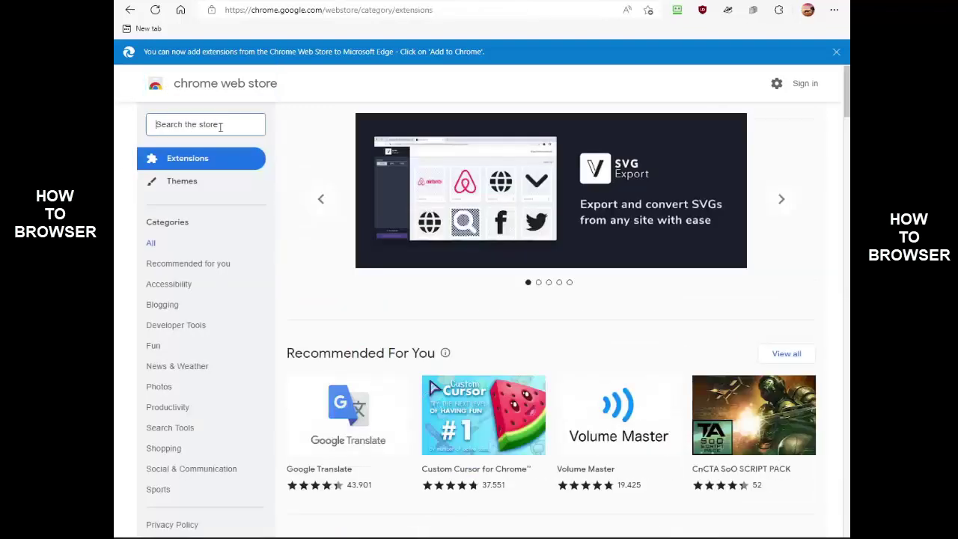
pyautogui.write('Click&Clean')
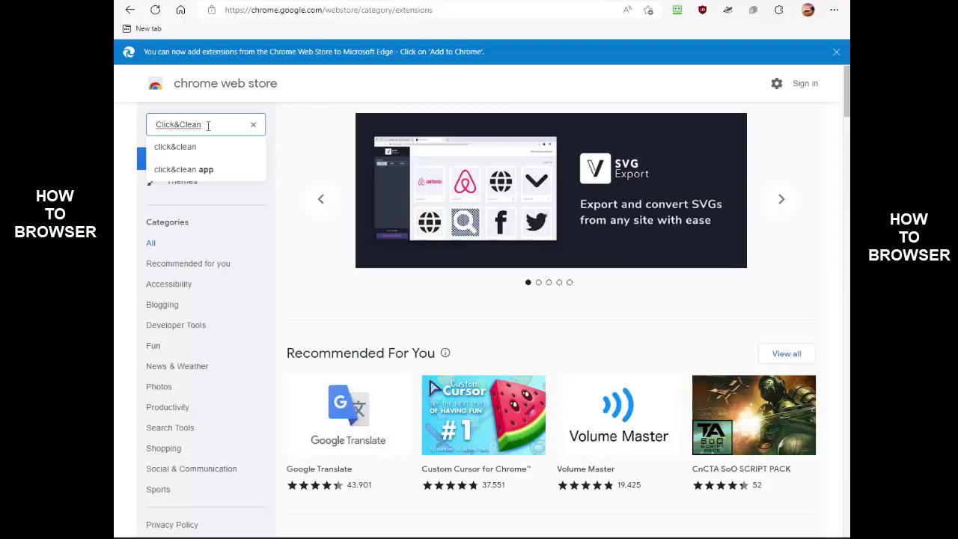
pyautogui.press('Return')
pyautogui.click(378, 185)
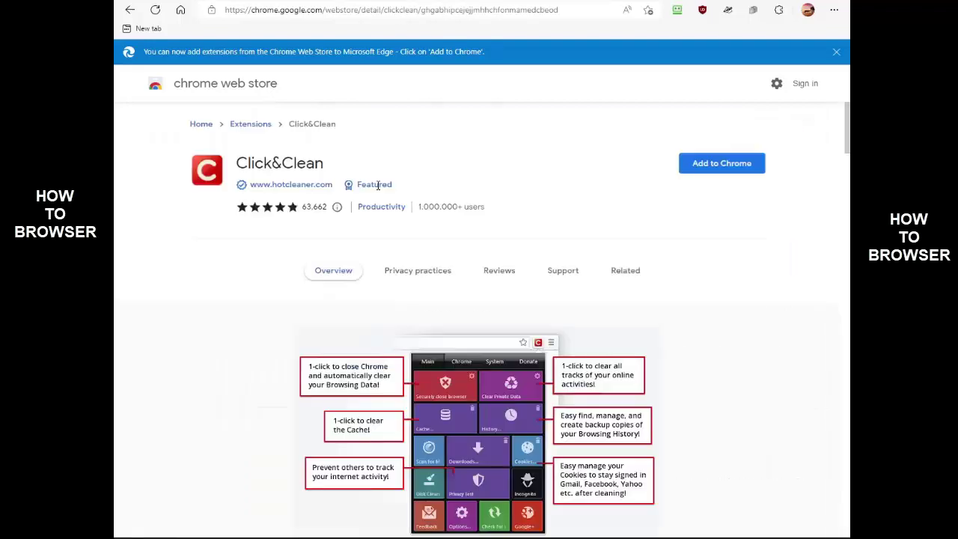
pyautogui.moveTo(477, 434)
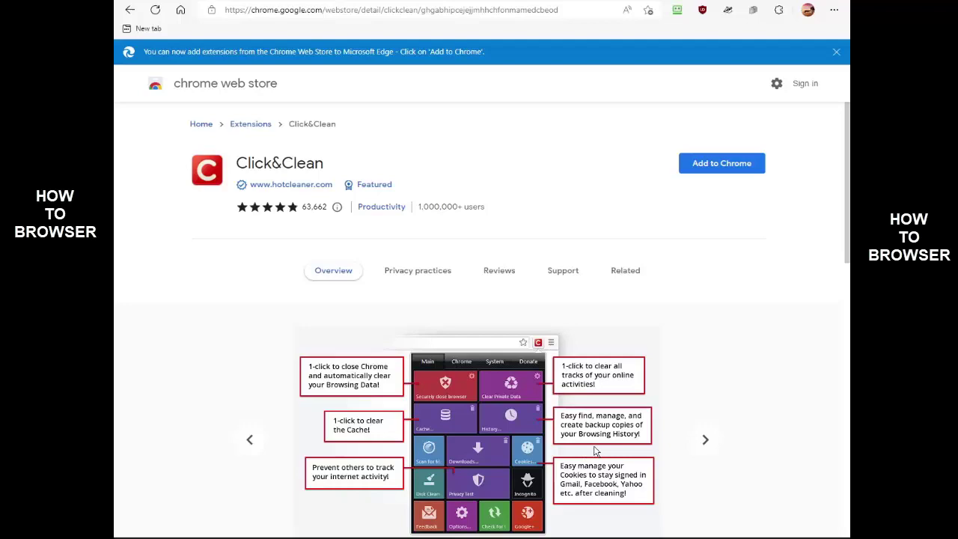
pyautogui.scroll(-2, 563, 357)
pyautogui.scroll(2, 570, 351)
# - Add the Click&Clean extension, confirm the install, and dismiss the downloads list
pyautogui.click(740, 163)
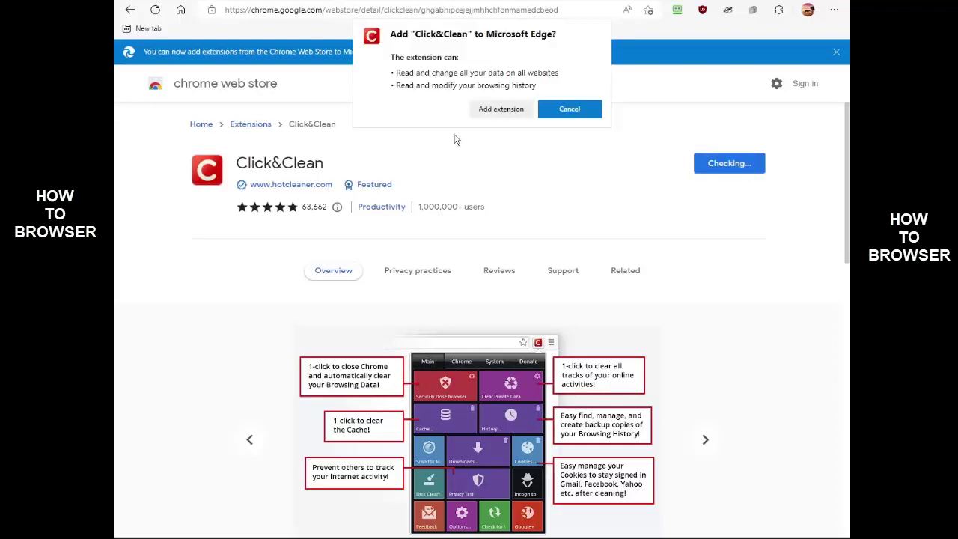
pyautogui.click(491, 114)
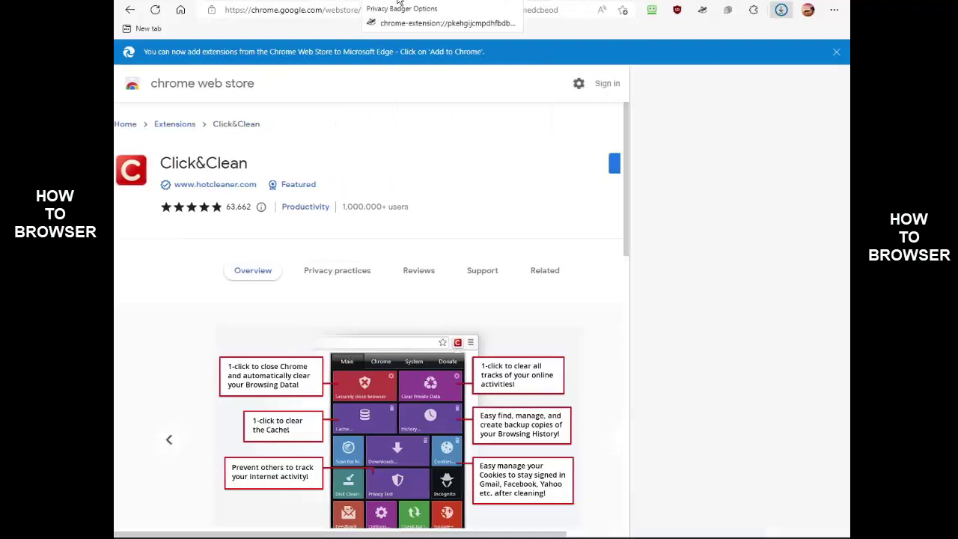
pyautogui.hotkey('alt', 'Left')
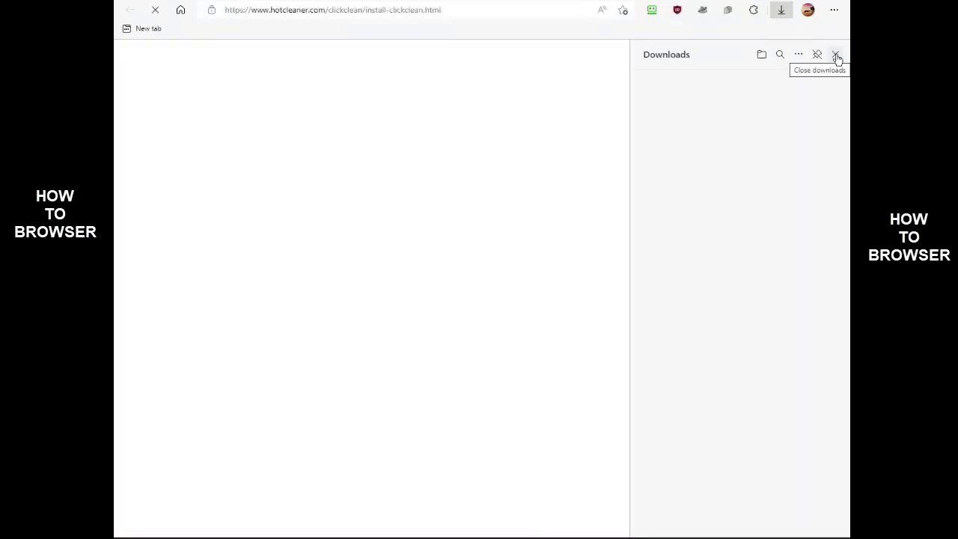
pyautogui.click(837, 57)
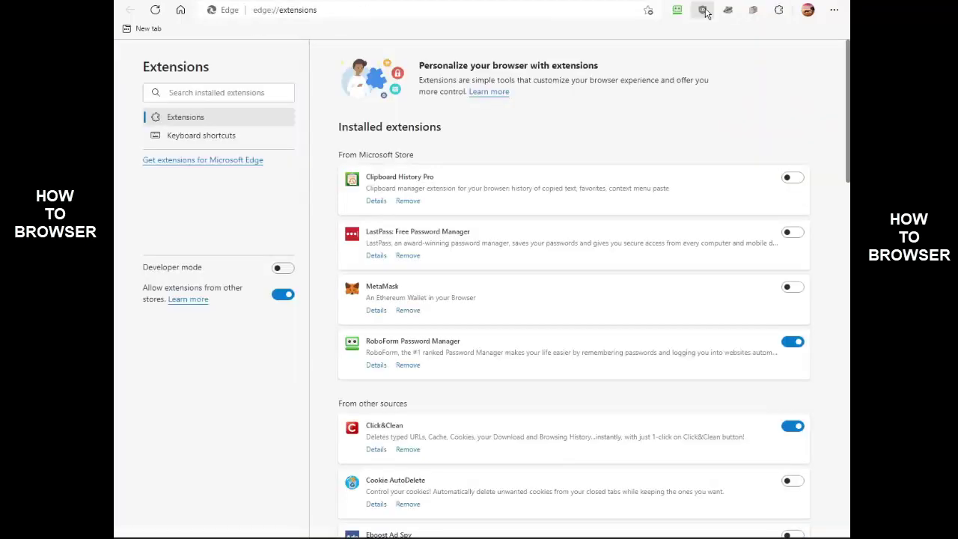
# - Open and close the uBlock Origin popup from the toolbar and the extensions list
pyautogui.click(704, 11)
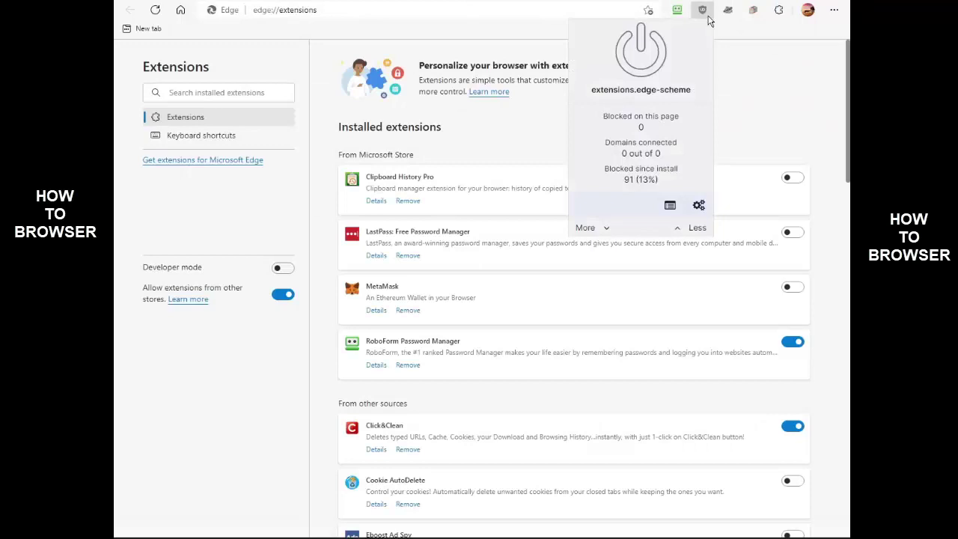
pyautogui.click(703, 10)
pyautogui.click(778, 9)
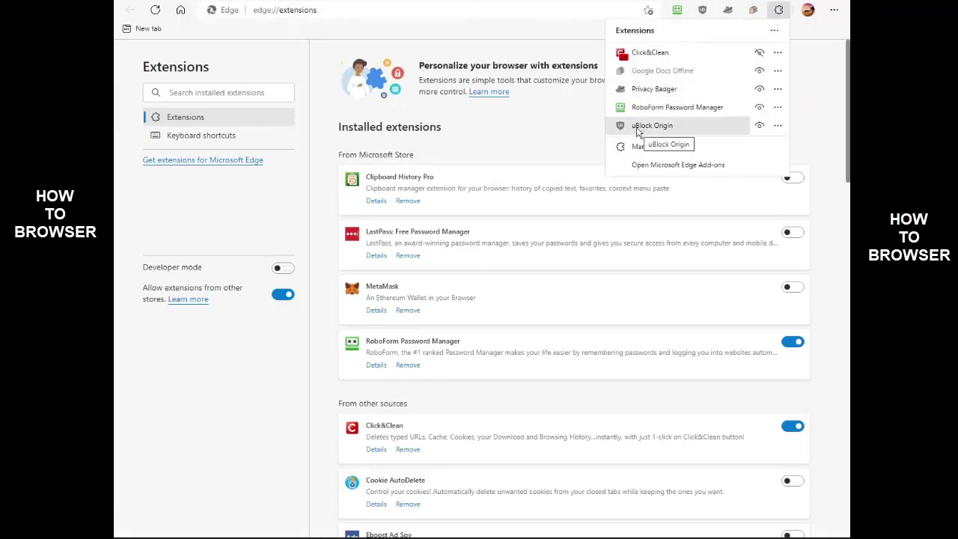
pyautogui.click(703, 12)
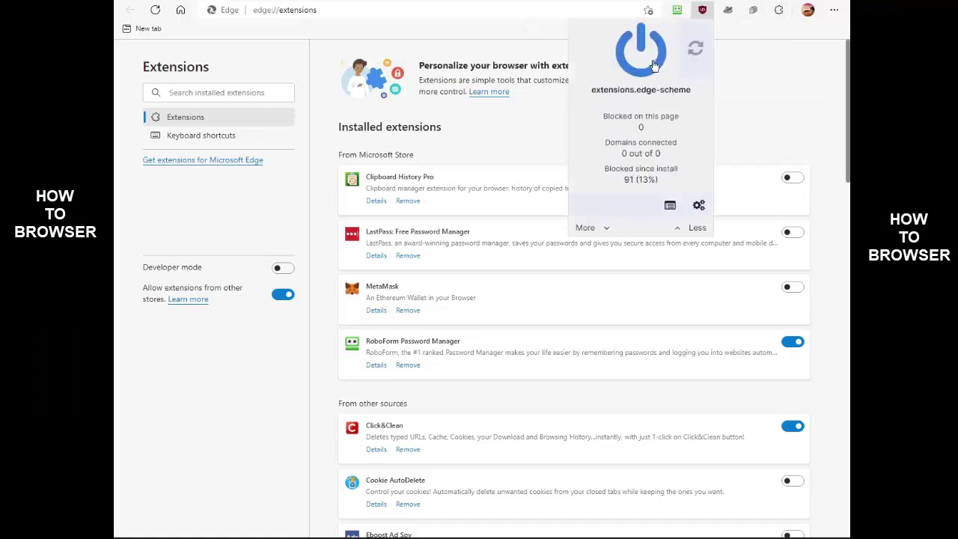
pyautogui.click(532, 128)
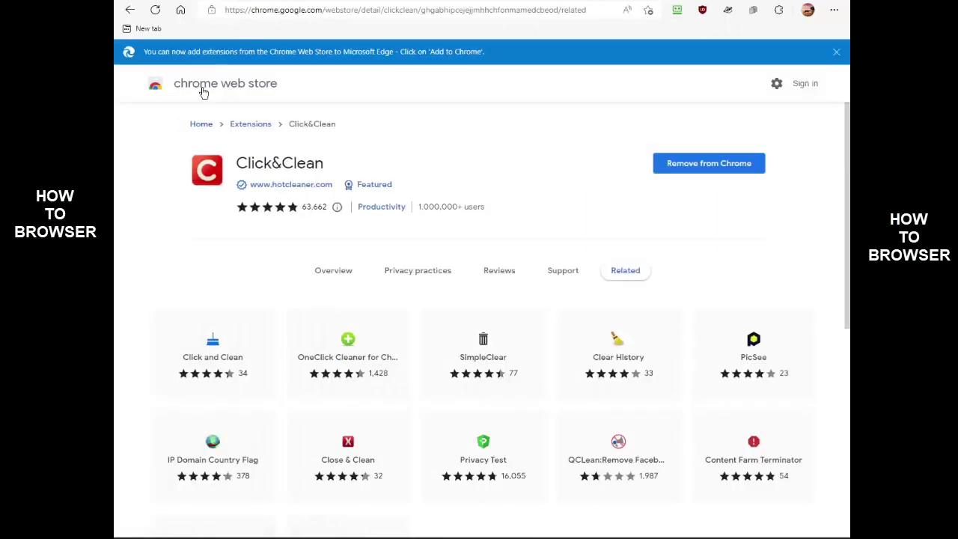
# - Search the store for 'adblock' and open the AdBlock — best ad blocker page
pyautogui.click(204, 92)
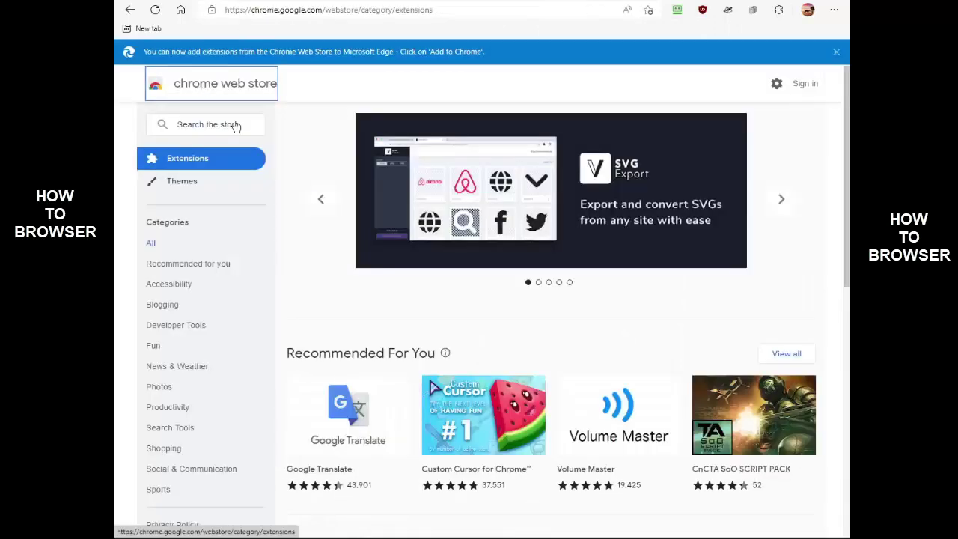
pyautogui.click(234, 126)
pyautogui.write('adbloc')
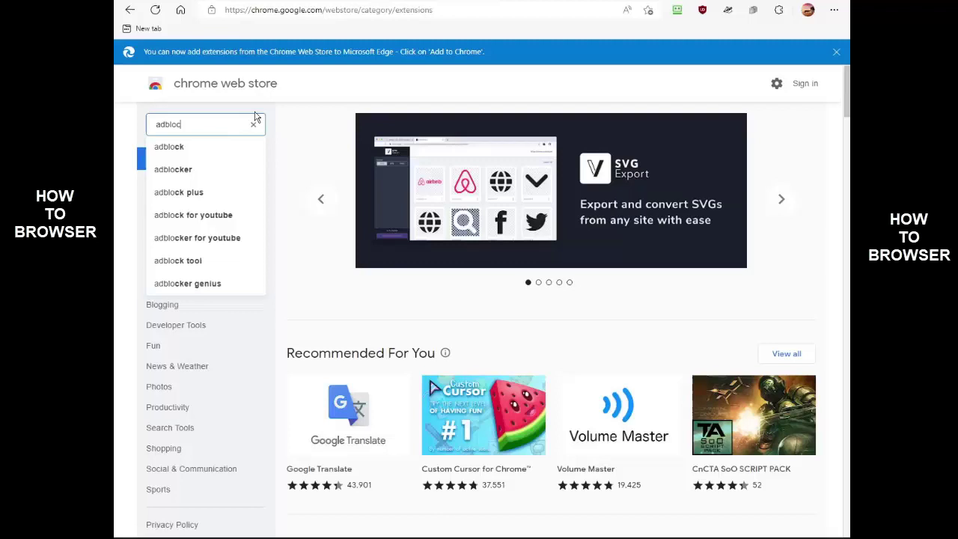
pyautogui.write('k')
pyautogui.press('Return')
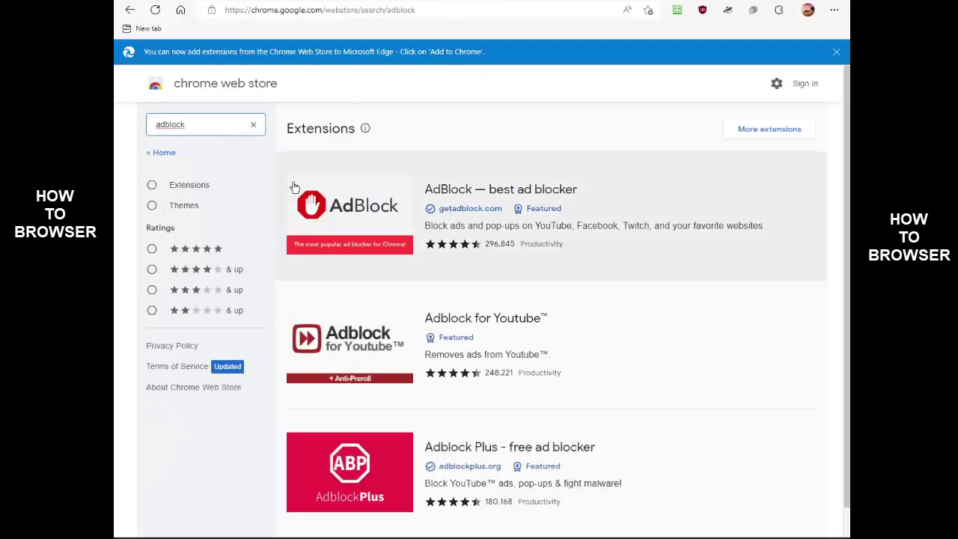
pyautogui.click(530, 237)
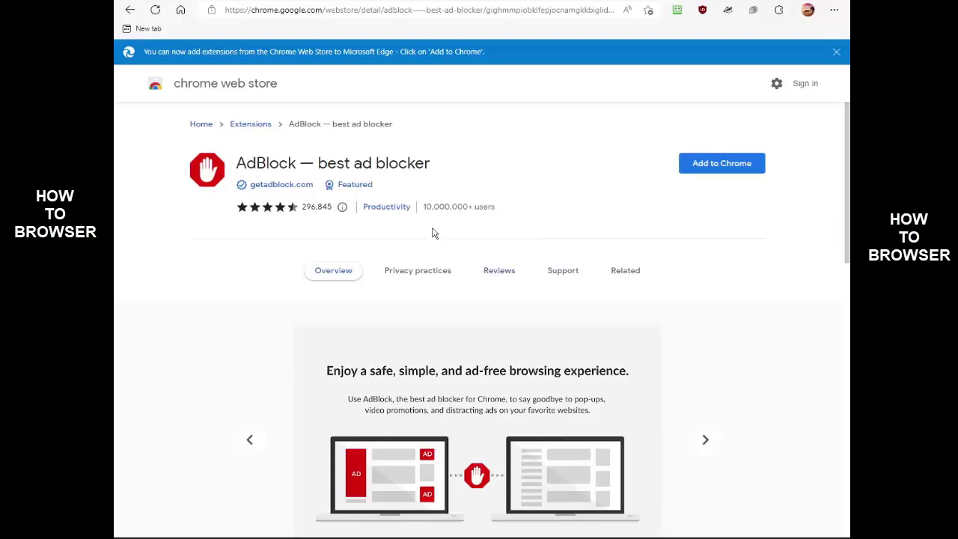
# - Scroll through AdBlock's overview and details, then back up to the top
pyautogui.moveTo(268, 162); pyautogui.dragTo(419, 157)
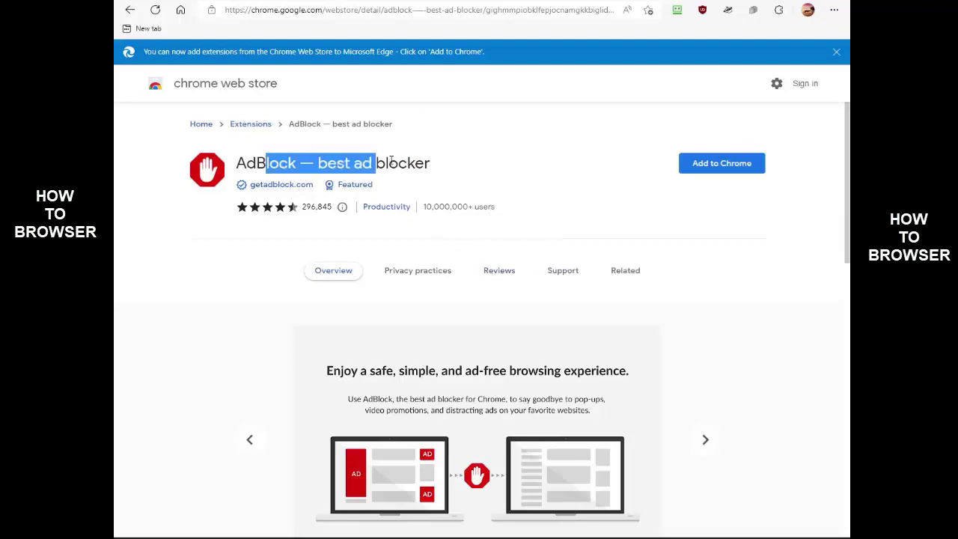
pyautogui.click(655, 257)
pyautogui.scroll(-1, 500, 257)
pyautogui.scroll(-2, 499, 257)
pyautogui.scroll(-3, 500, 257)
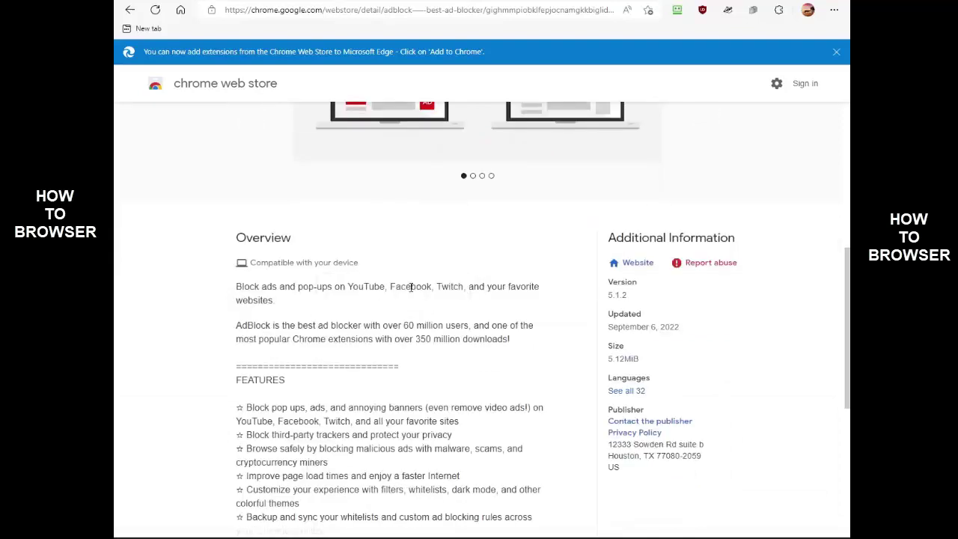
pyautogui.scroll(-1, 411, 286)
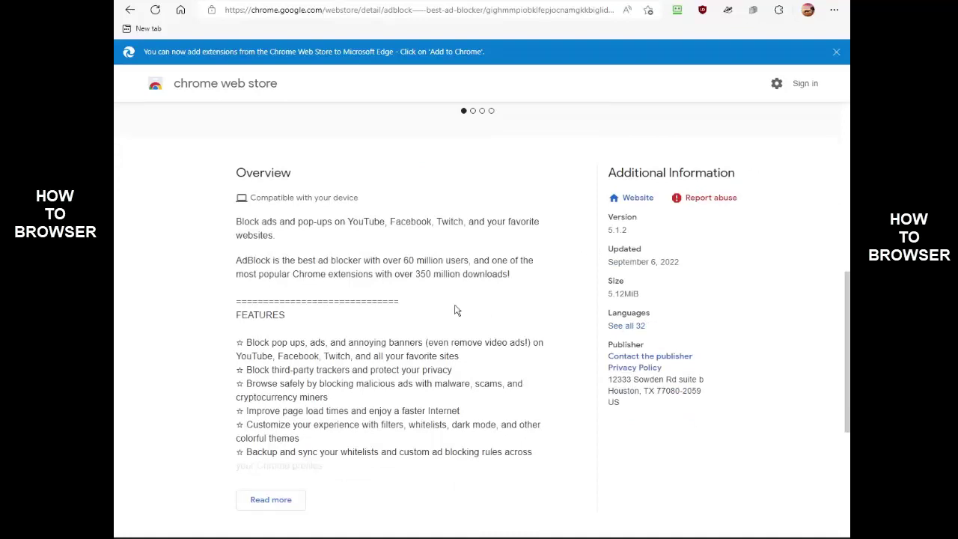
pyautogui.scroll(2, 457, 311)
pyautogui.scroll(-1, 447, 351)
pyautogui.scroll(5, 441, 329)
pyautogui.scroll(1, 441, 330)
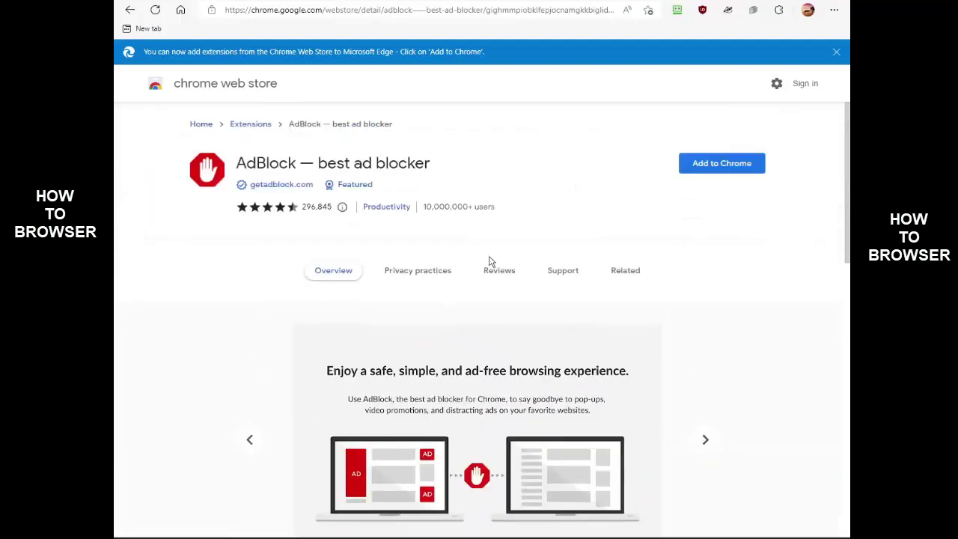